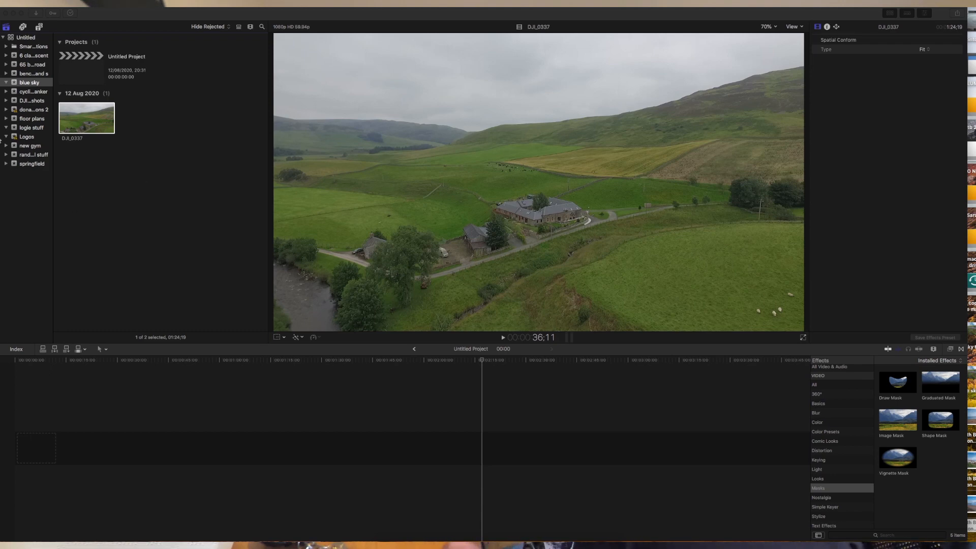
Add a marked range of the DJI_0337 drone clip to the timeline and slow it to 50% with Automatic Speed.
click(89, 122)
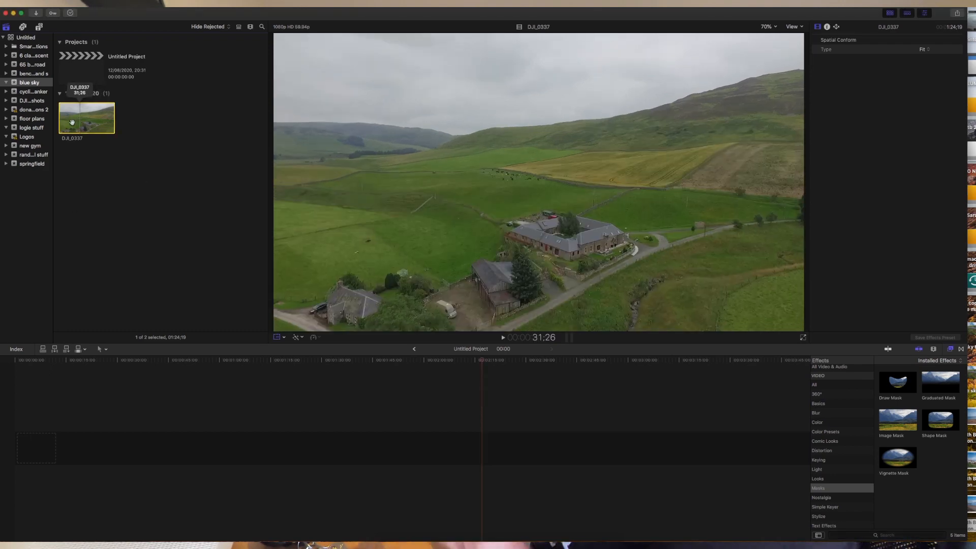
drag(72, 122, 65, 436)
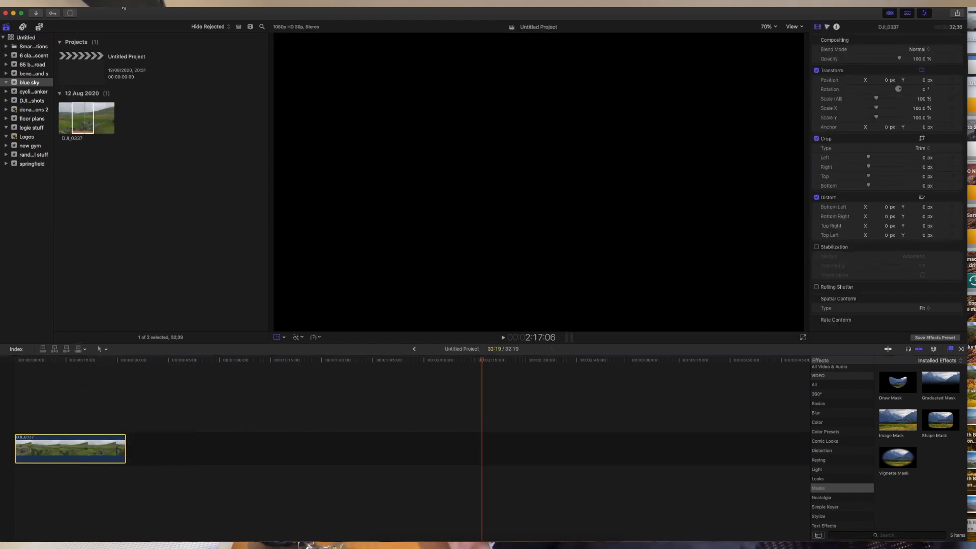
click(134, 3)
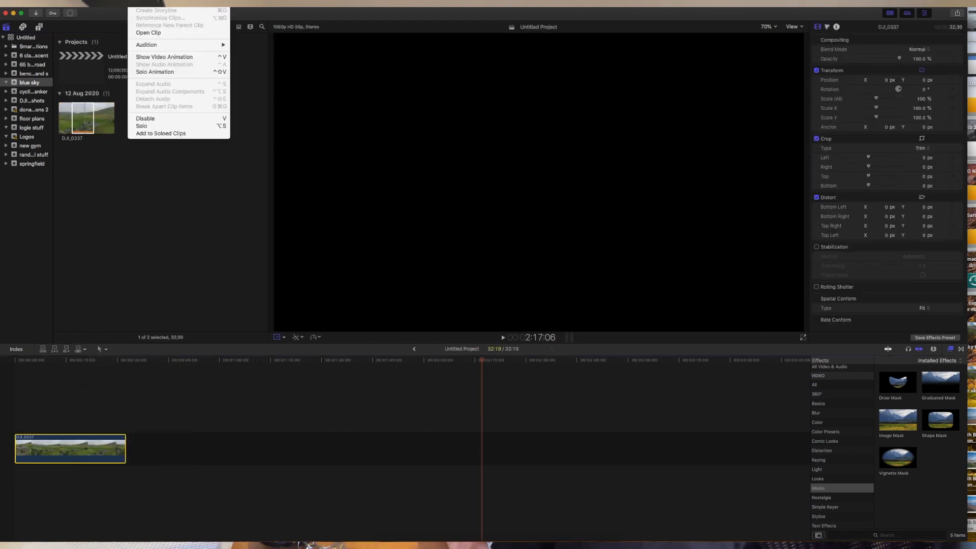
mouse_move(157, 3)
mouse_move(172, 100)
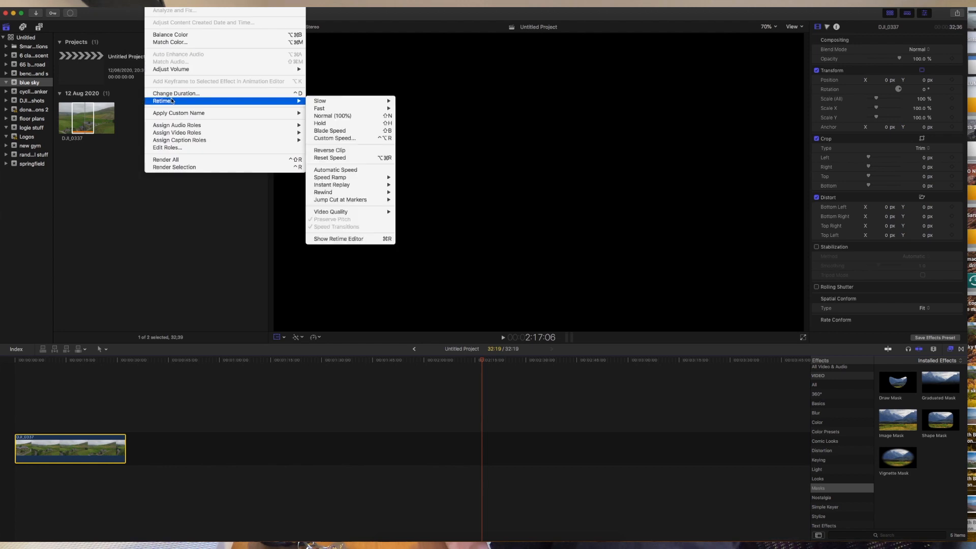
click(356, 170)
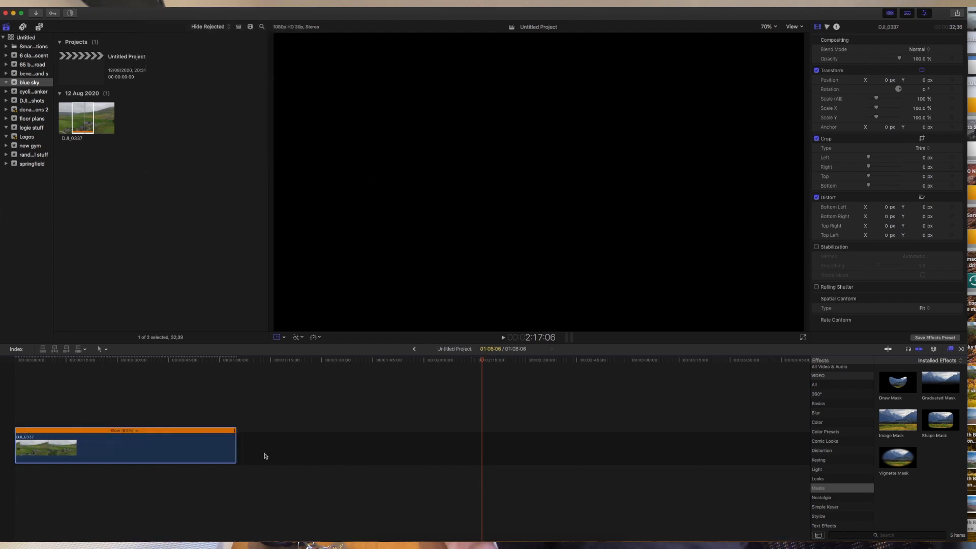
click(16, 360)
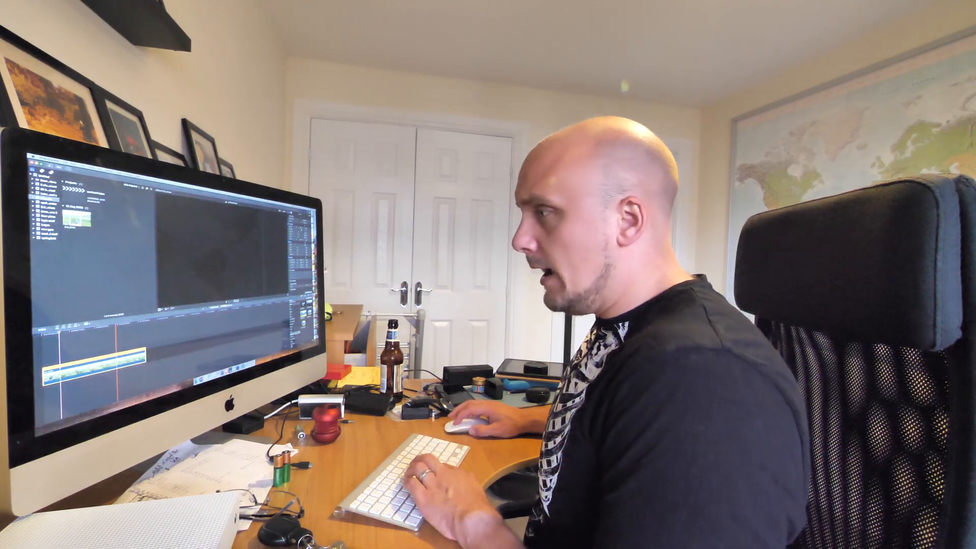
Blade the slowed drone clip at the playhead and delete the portion after the cut.
key(super+b)
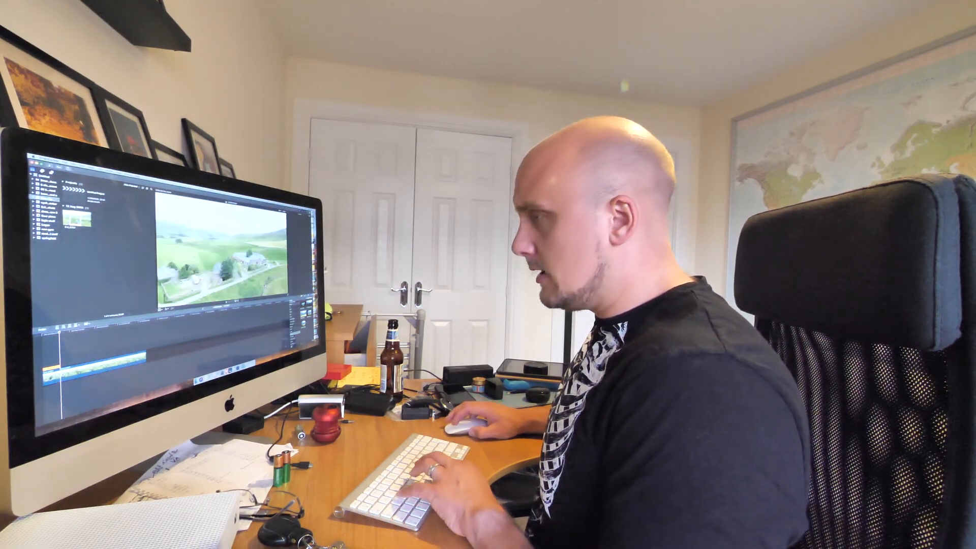
click(76, 370)
key(BackSpace)
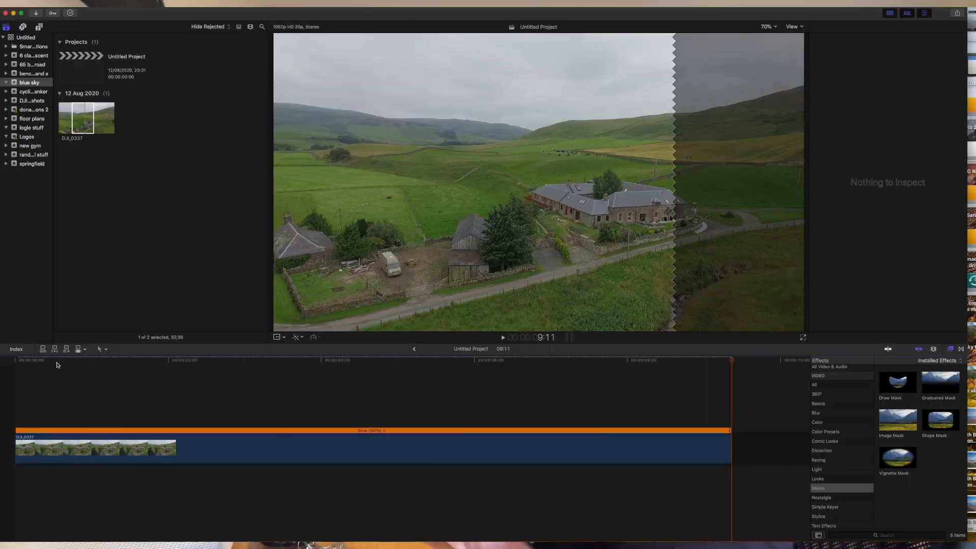
click(9, 362)
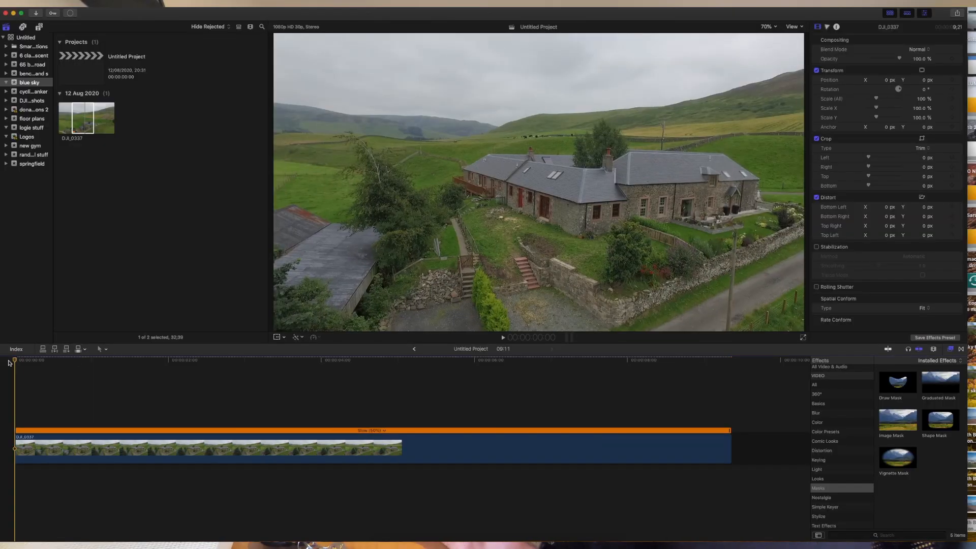
key(space)
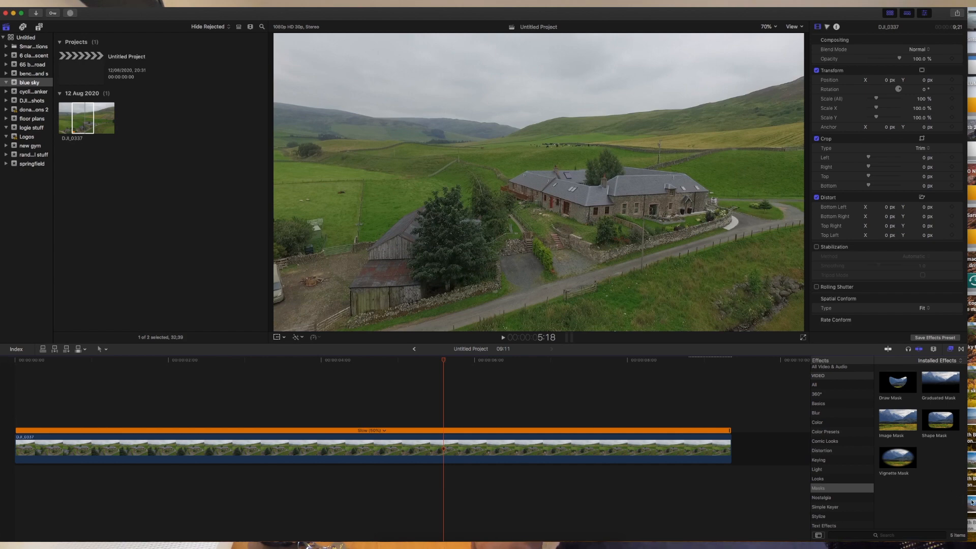
drag(972, 502, 155, 204)
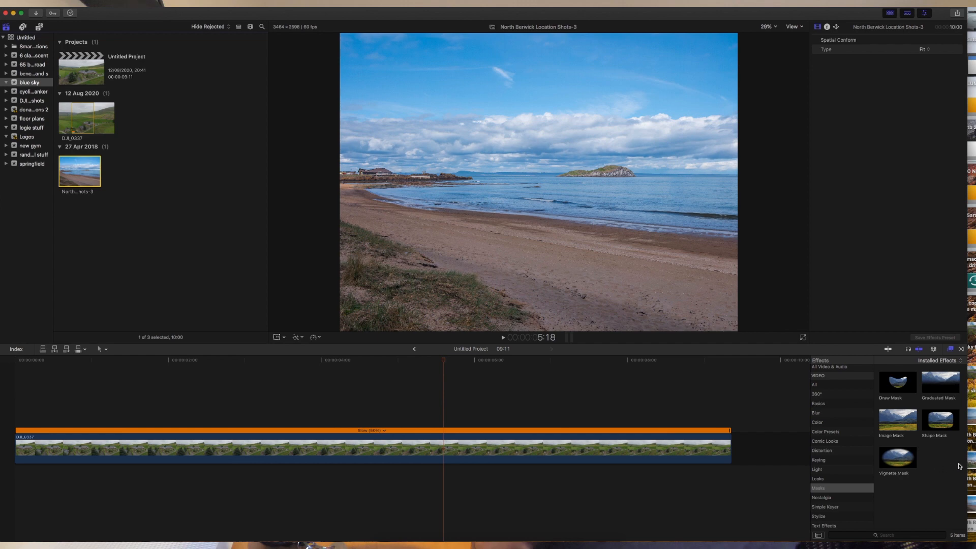
Import the North Berwick Location Shots photos, including Shots-36, into the blue sky event and preview them.
drag(972, 483, 182, 186)
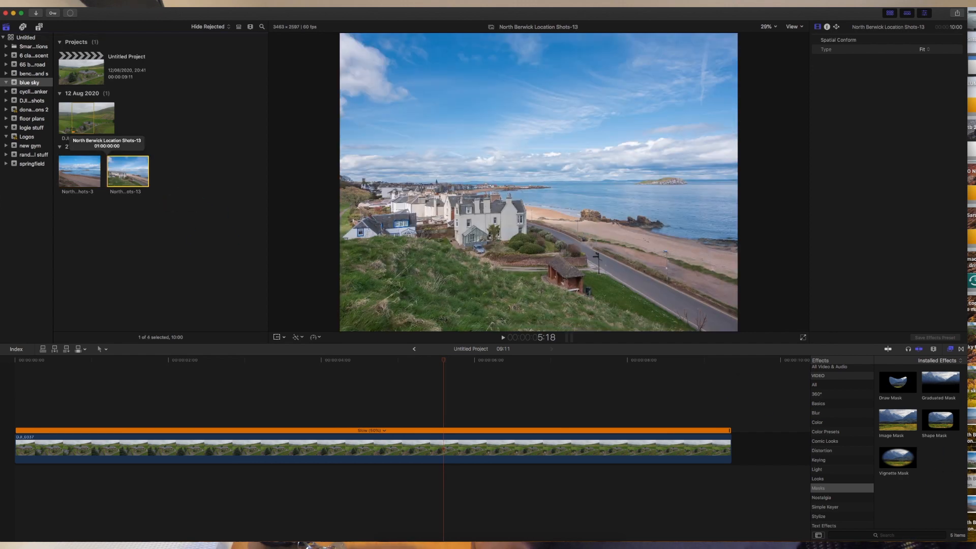
drag(972, 419, 170, 170)
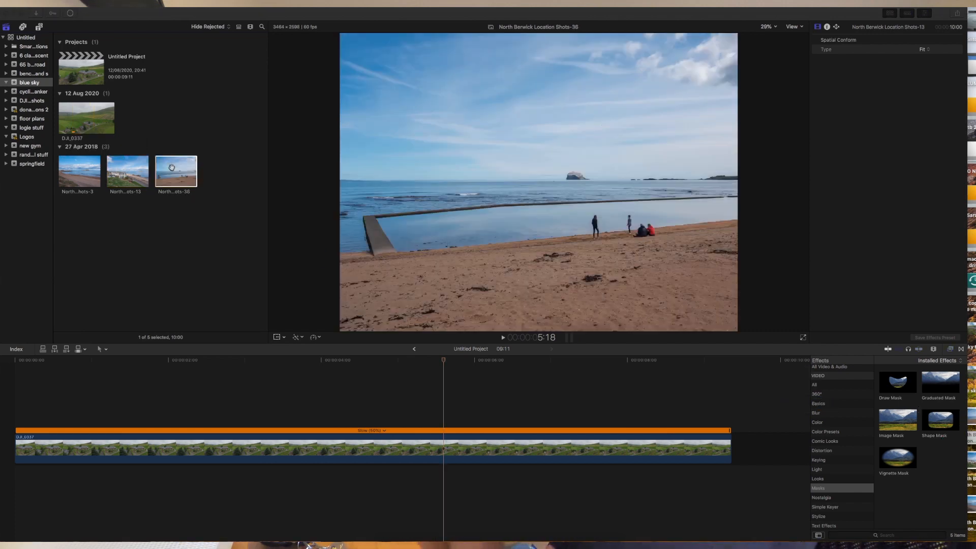
click(149, 36)
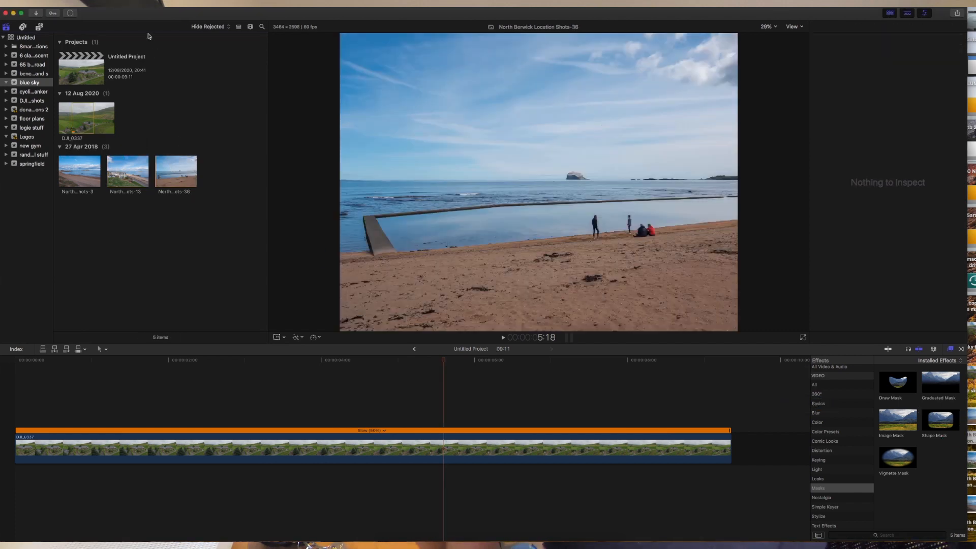
click(128, 170)
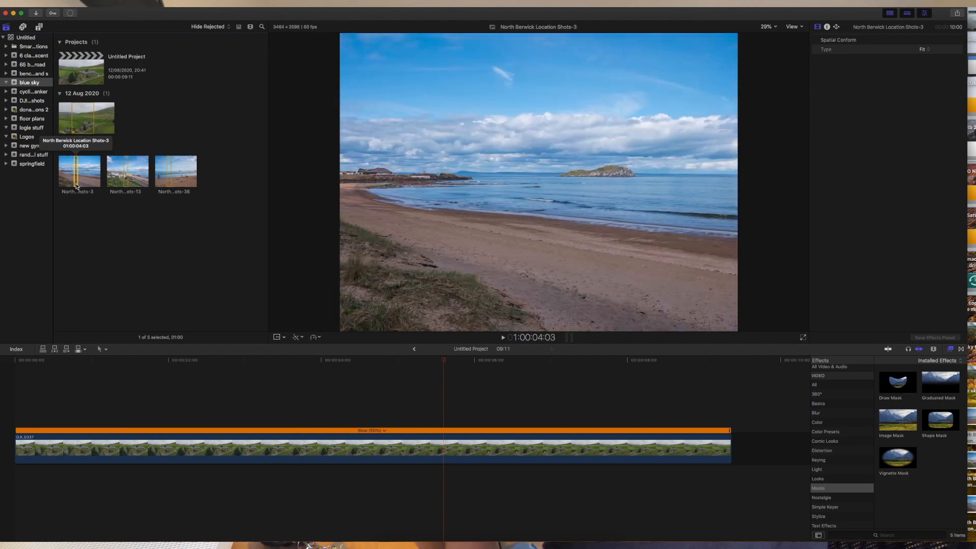
click(196, 368)
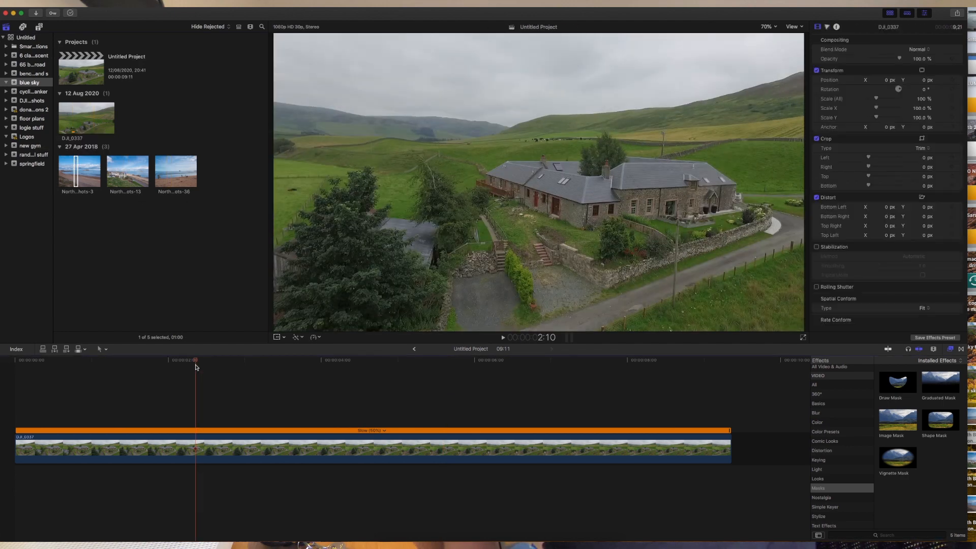
Place the Shots-36 photo beneath the drone clip, extend it to the clip's end, and disable the drone clip.
click(176, 175)
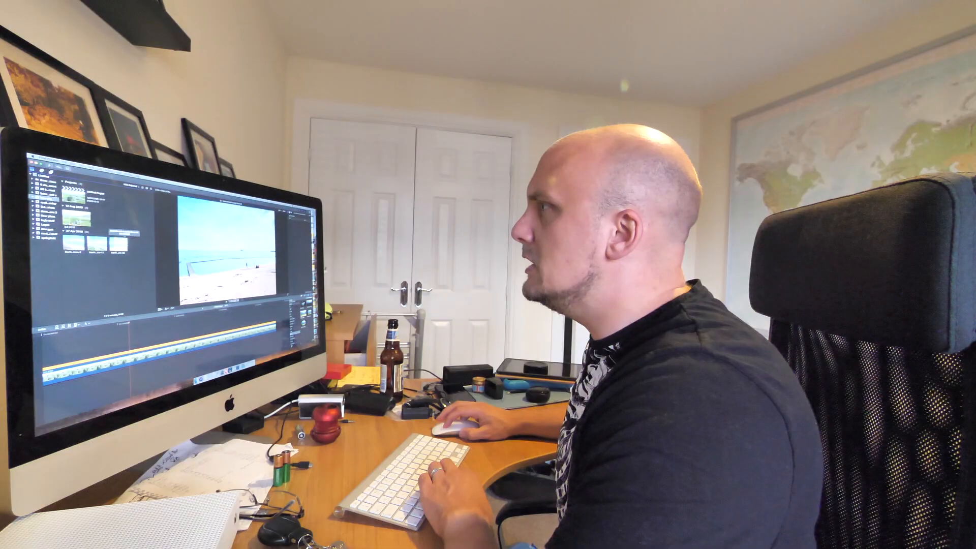
drag(109, 246, 42, 392)
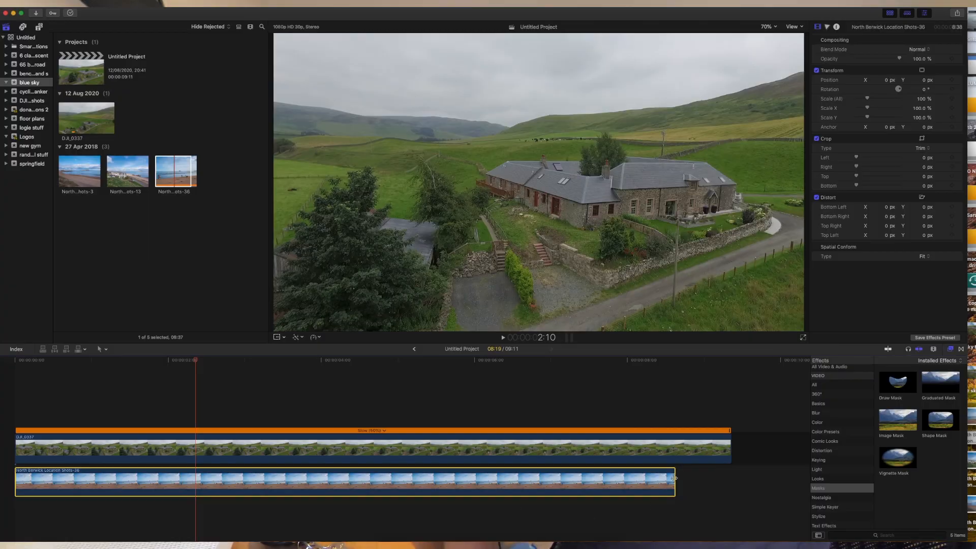
drag(674, 478, 731, 478)
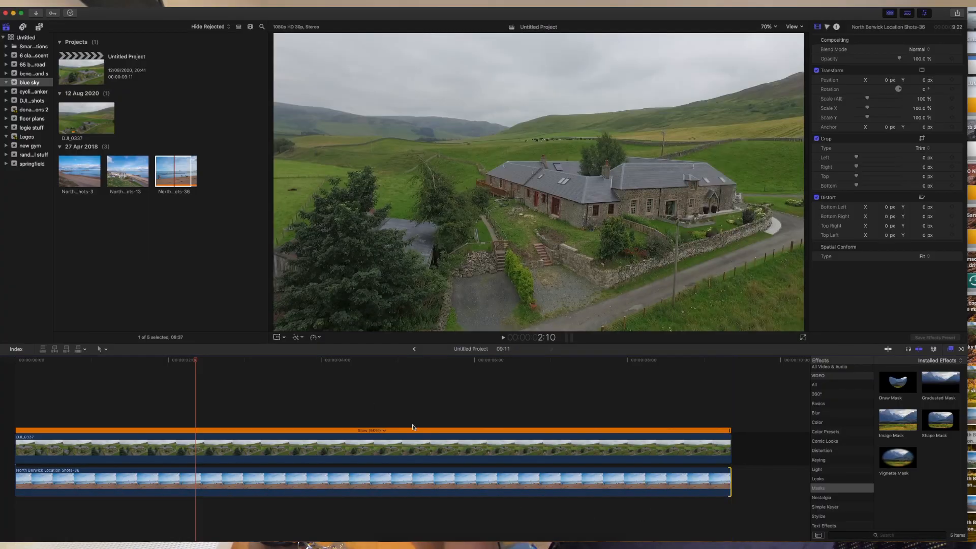
click(376, 446)
key(v)
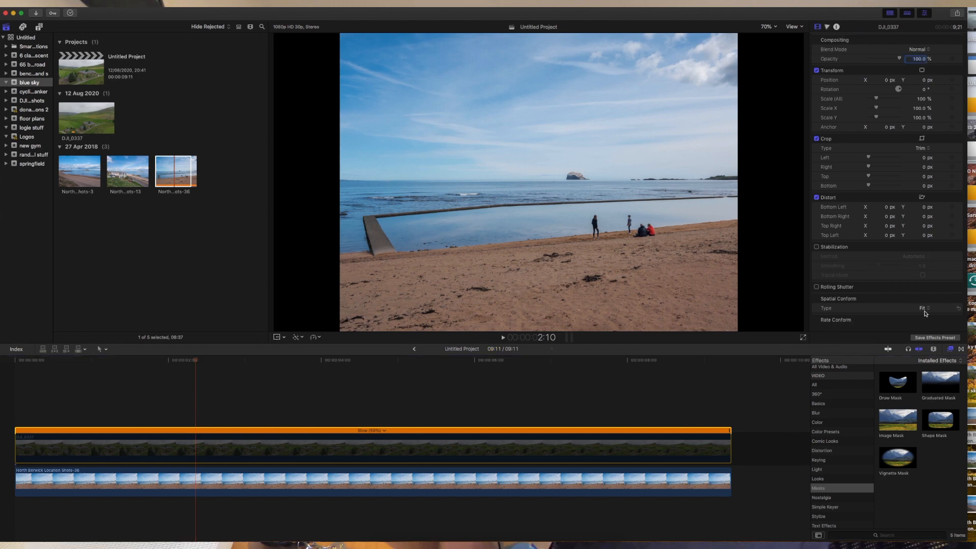
Set the beach photo's frame fitting to Fill after trying native size, then select the DJI_0337 clip.
click(924, 309)
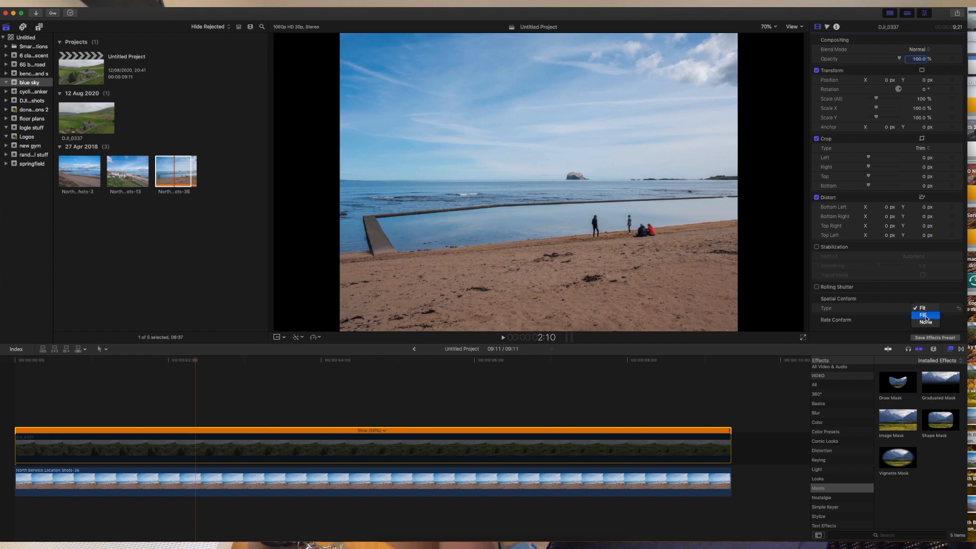
click(924, 315)
click(924, 258)
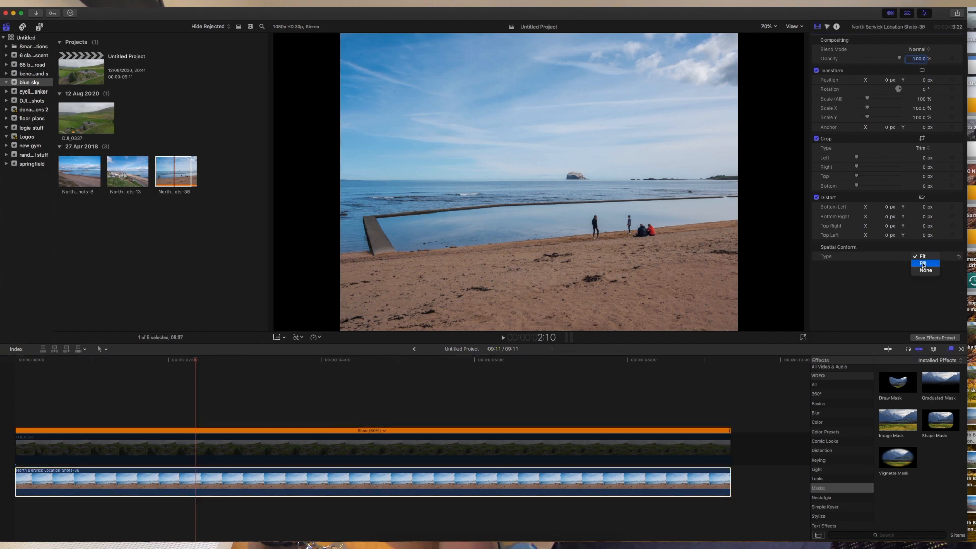
click(923, 264)
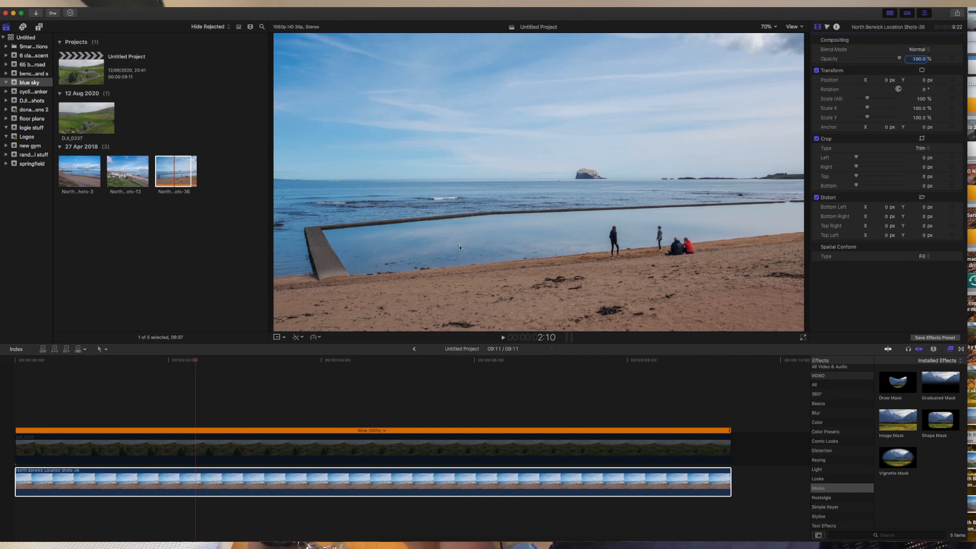
click(922, 257)
click(921, 263)
click(922, 258)
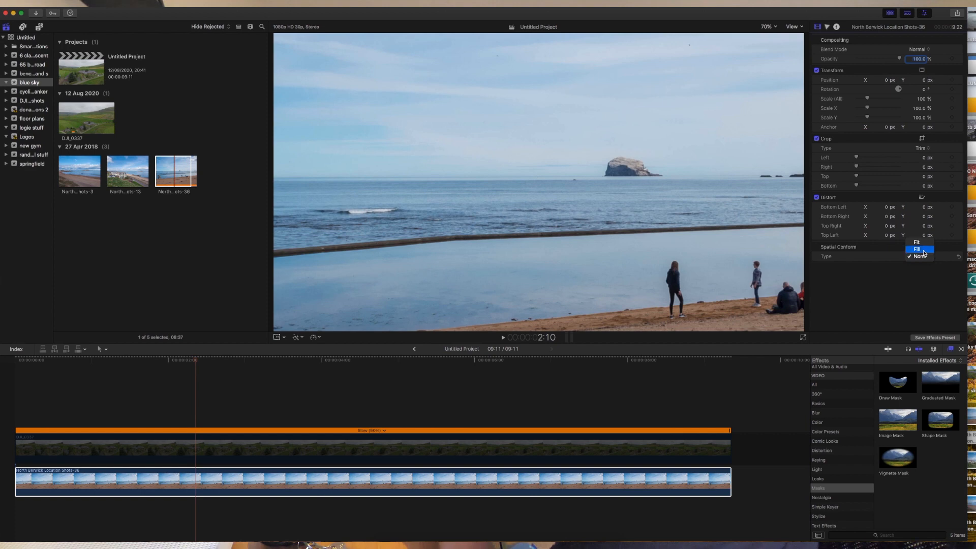
click(921, 248)
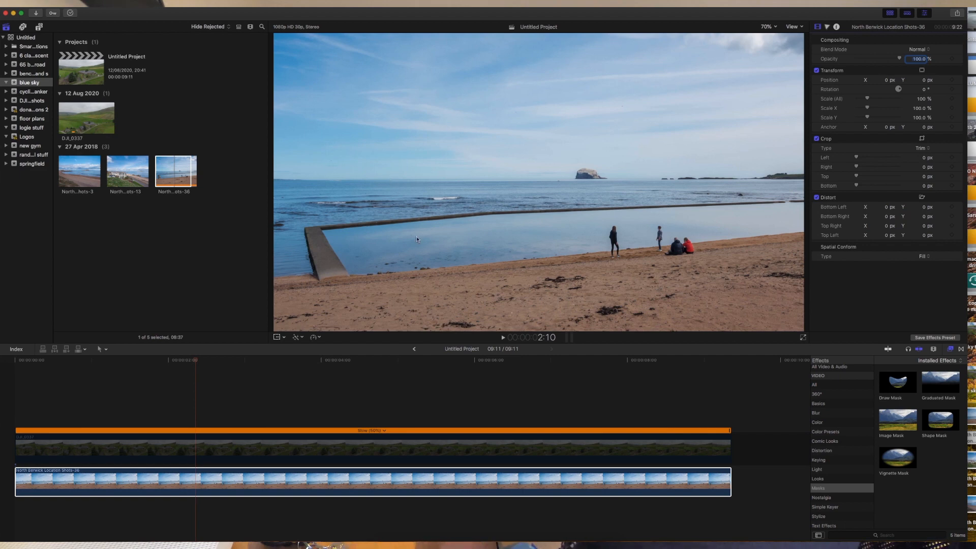
click(294, 454)
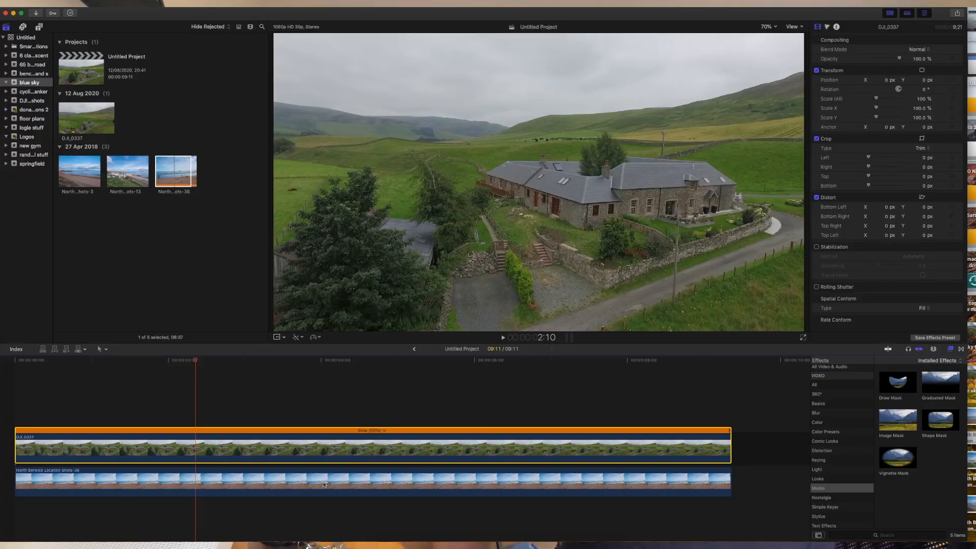
Apply the Keying category's Luma Keyer to DJI_0337 and disable the beach clip with V.
click(848, 395)
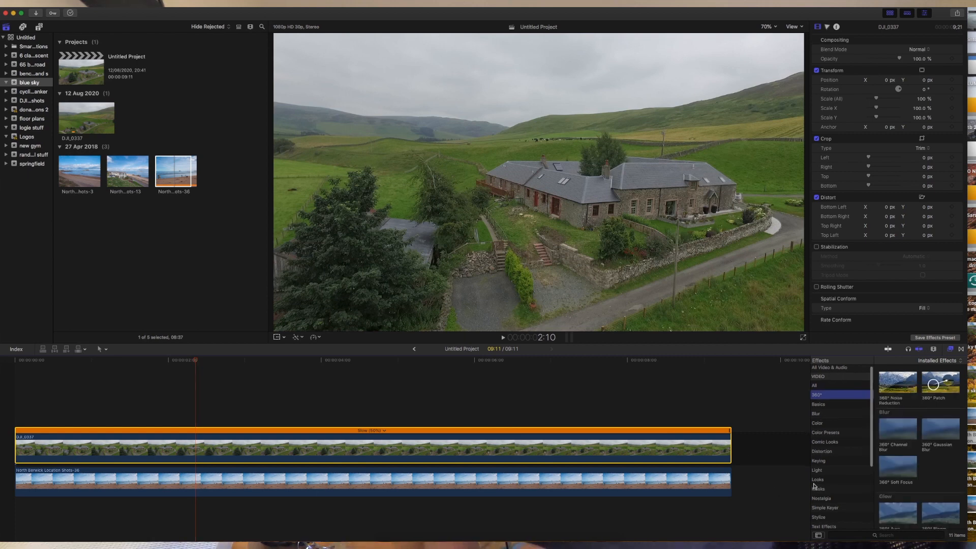
click(822, 462)
click(932, 387)
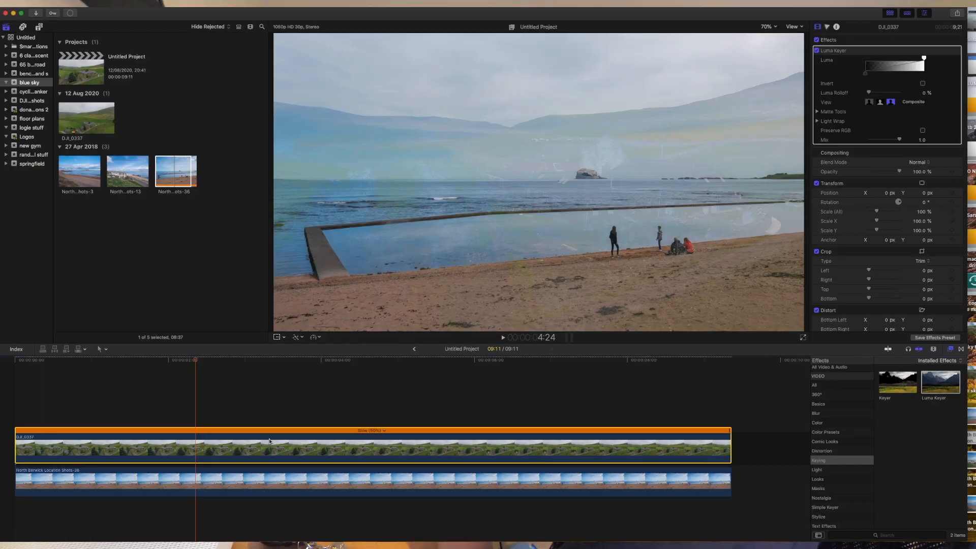
click(308, 484)
key(v)
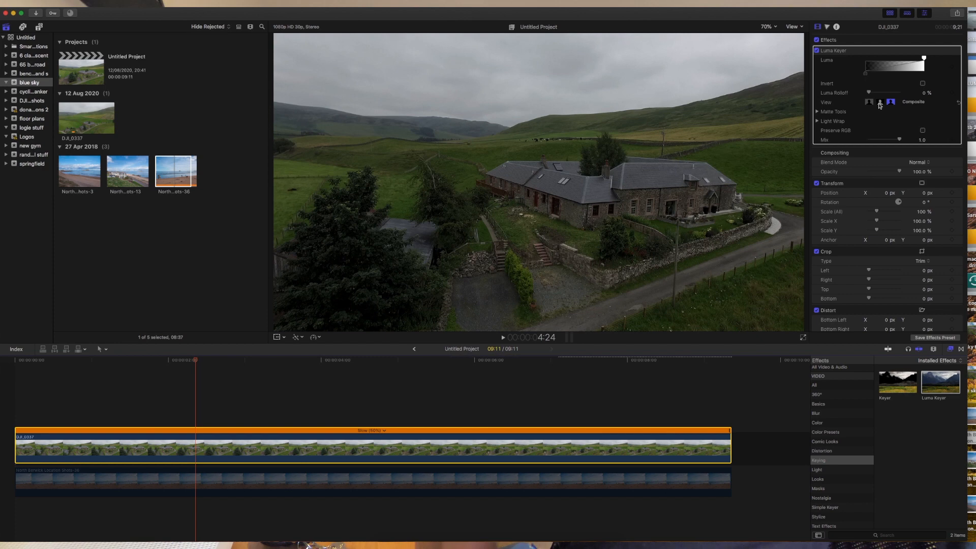
Key out the grey sky in Matte view, re-enable the beach clip, and return to Composite view.
click(881, 104)
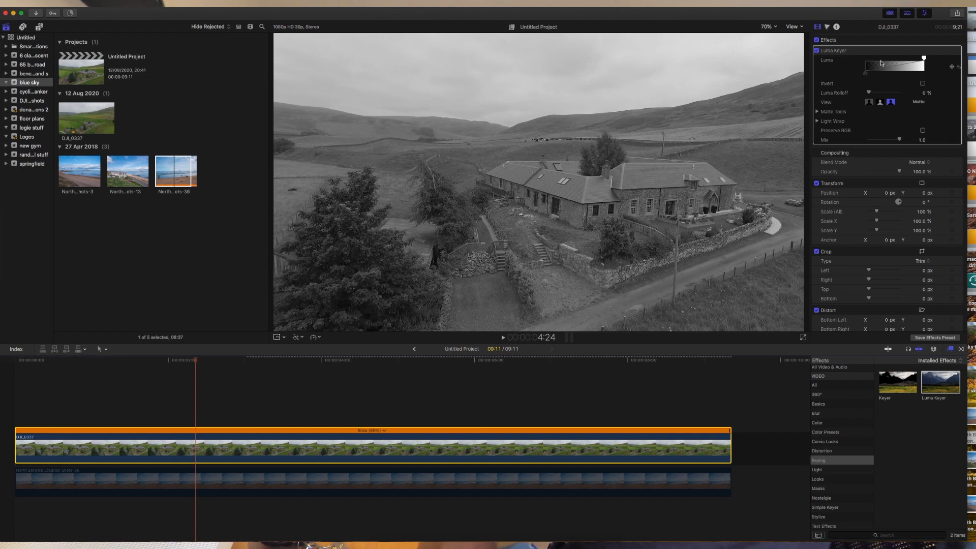
drag(924, 60, 906, 76)
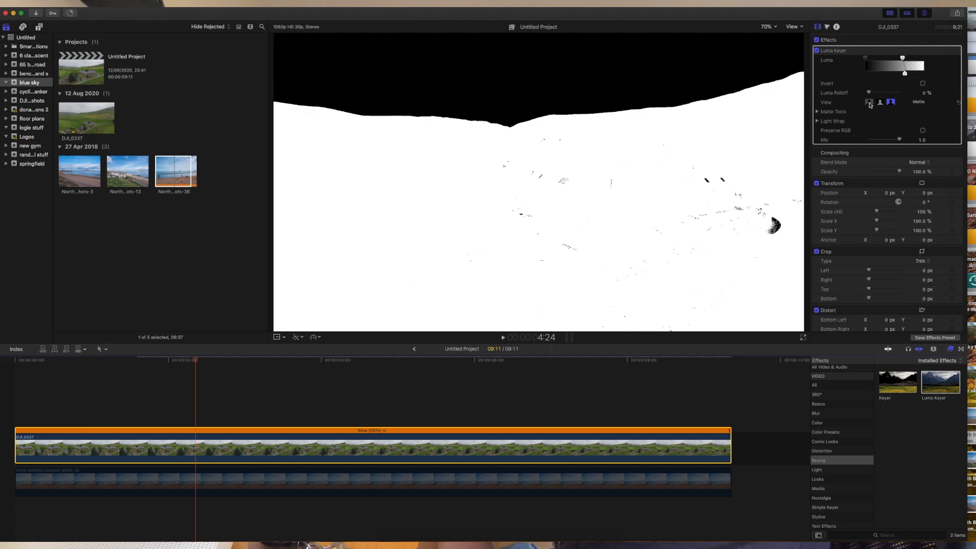
click(567, 481)
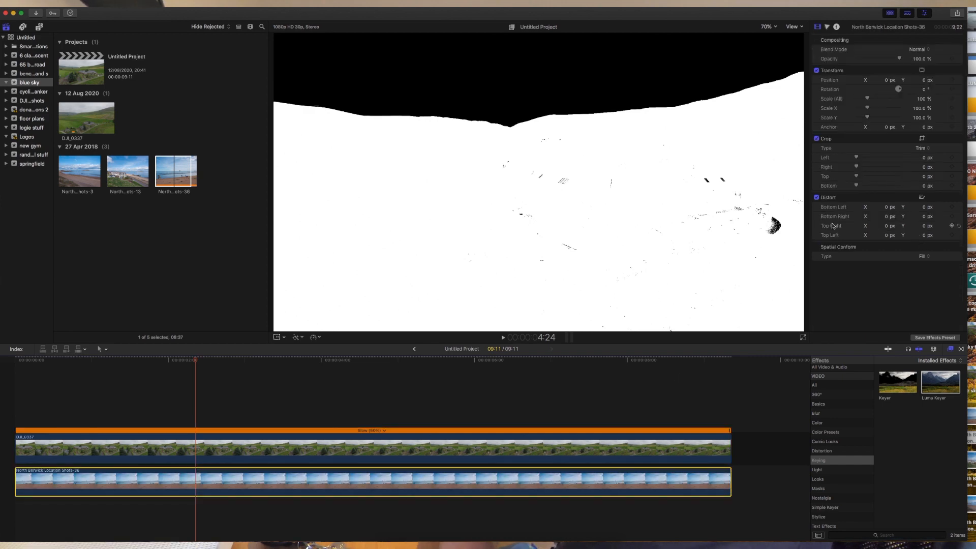
click(574, 445)
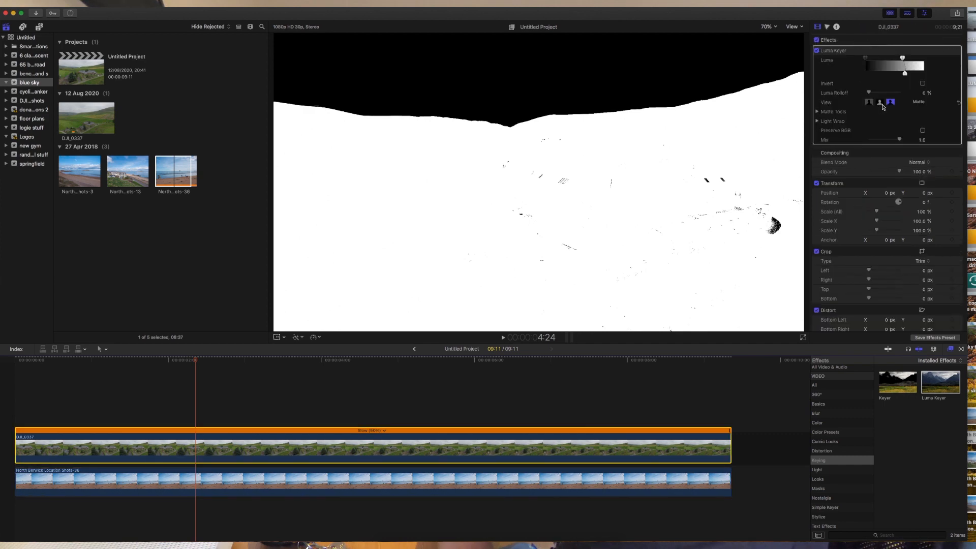
click(870, 103)
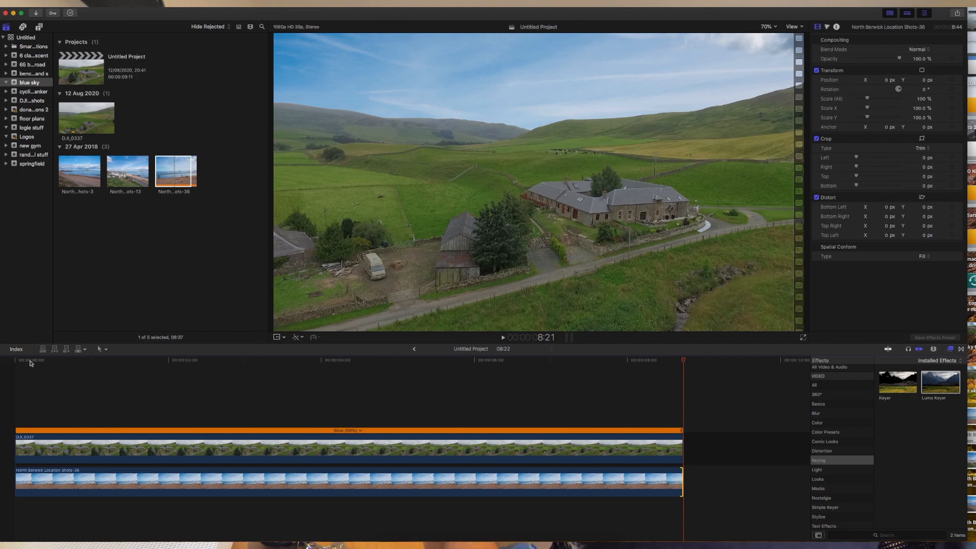
Play the keyed composite from the start, stop it, then select the beach clip and return to the start.
click(16, 363)
key(space)
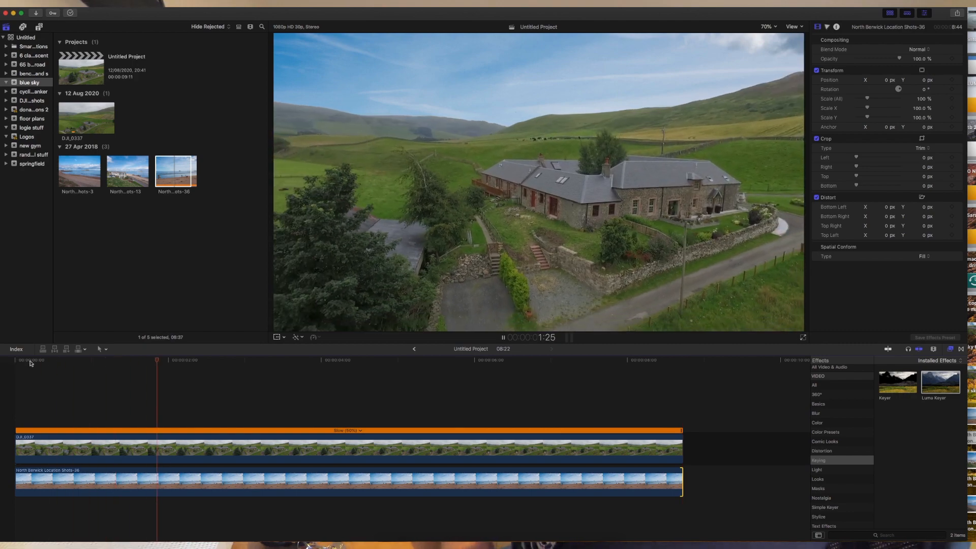
key(space)
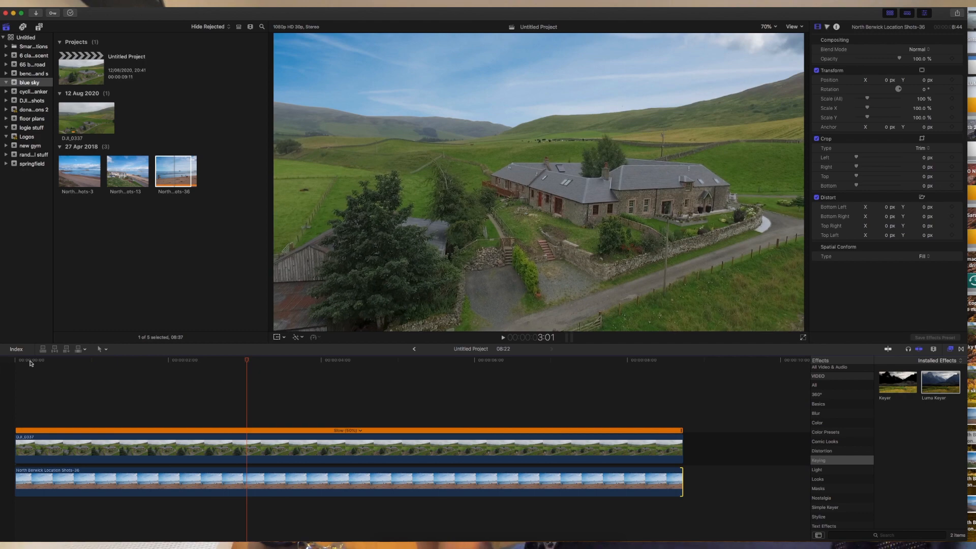
click(169, 494)
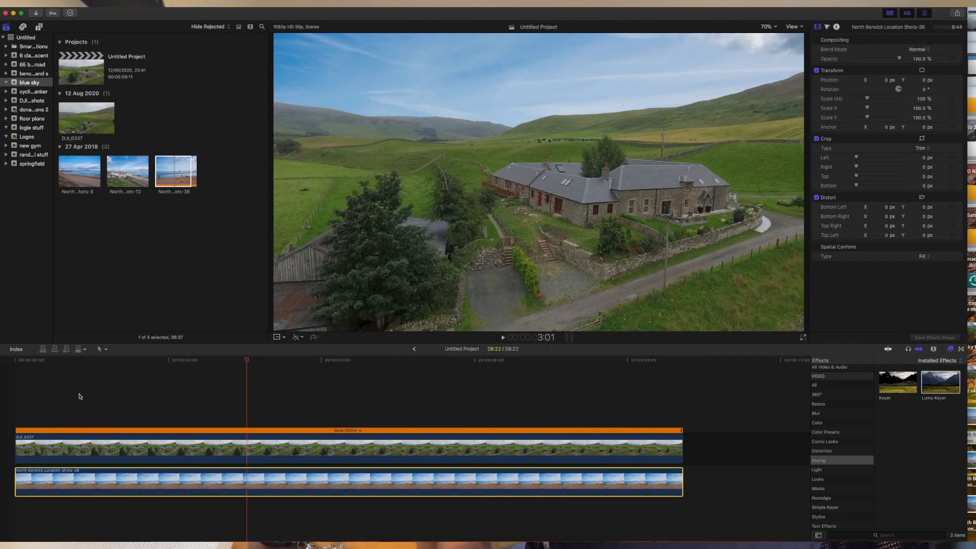
click(34, 361)
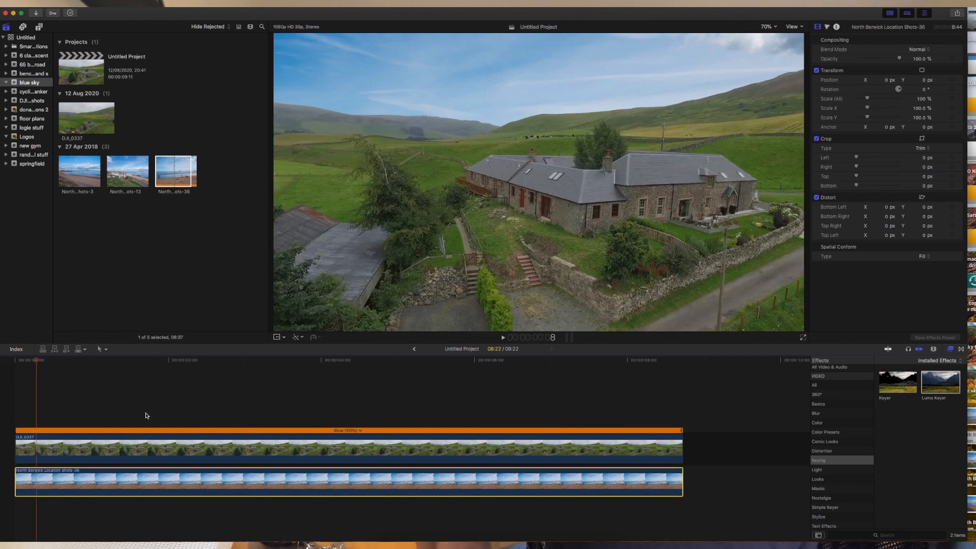
Add Scale keyframes on the beach photo at the start and at about 7 seconds.
click(953, 80)
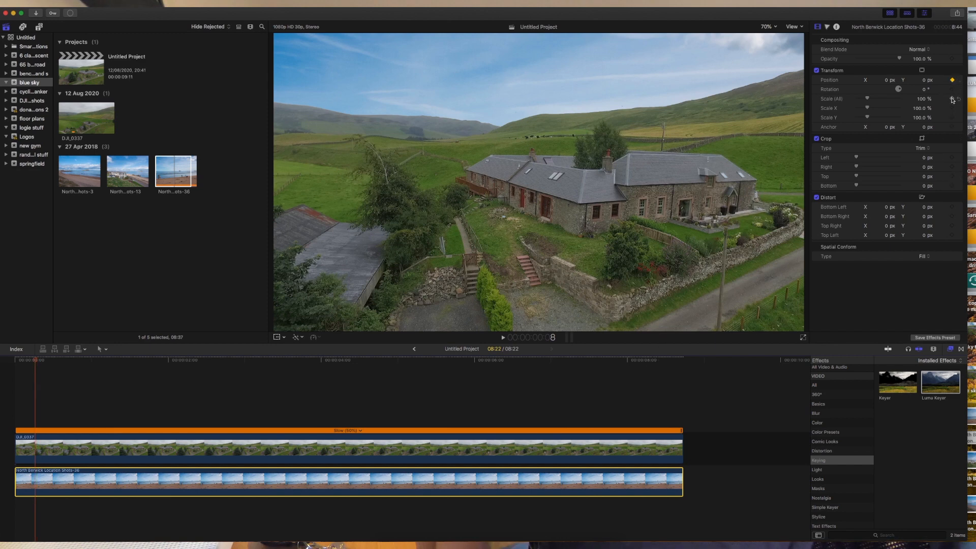
click(545, 363)
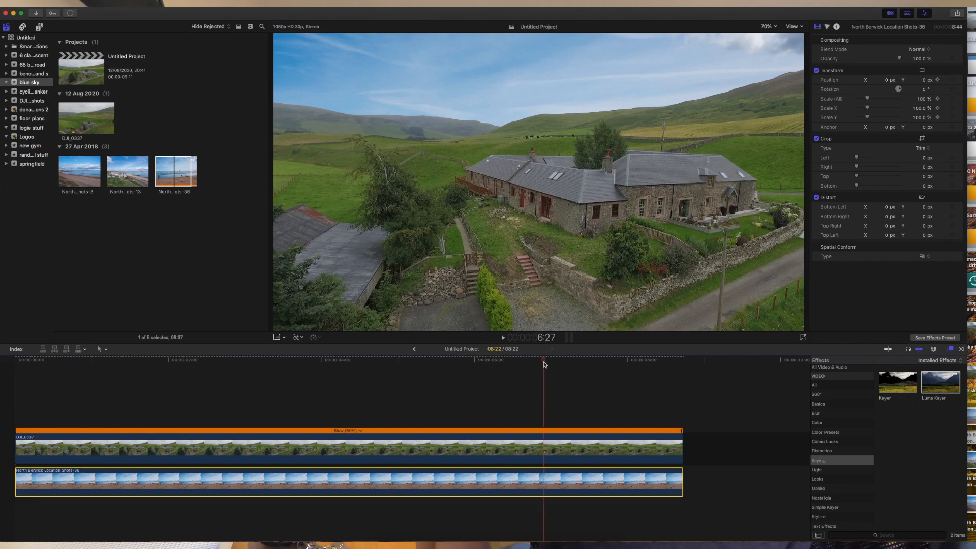
click(555, 363)
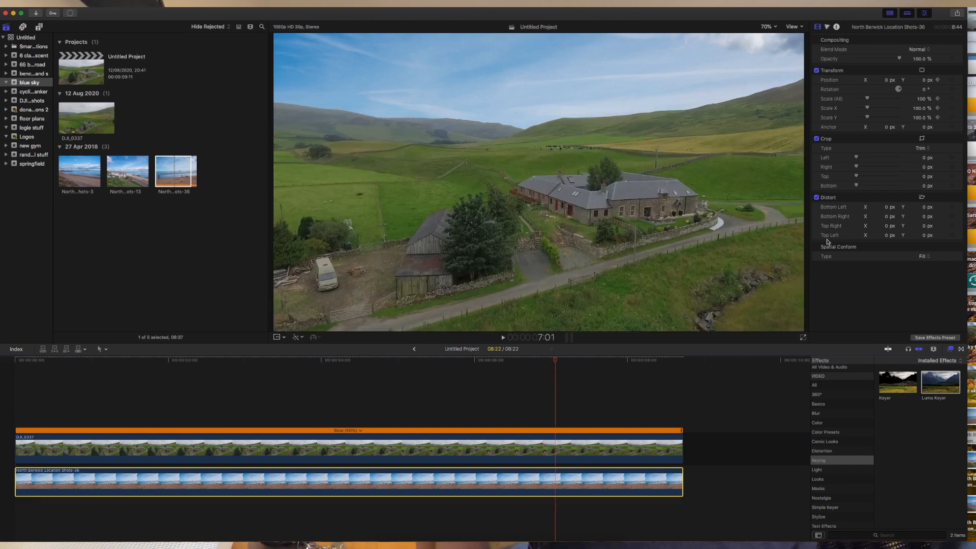
click(952, 99)
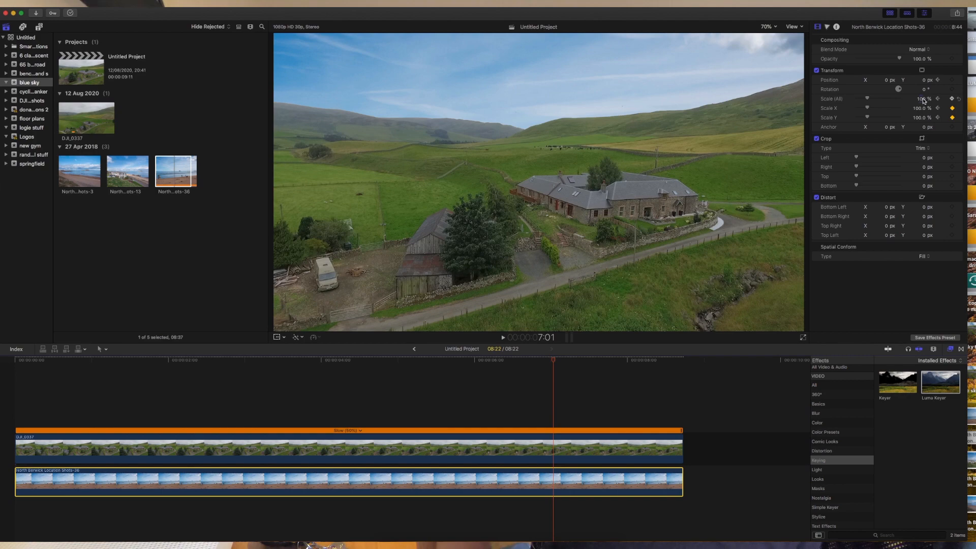
drag(924, 102, 914, 102)
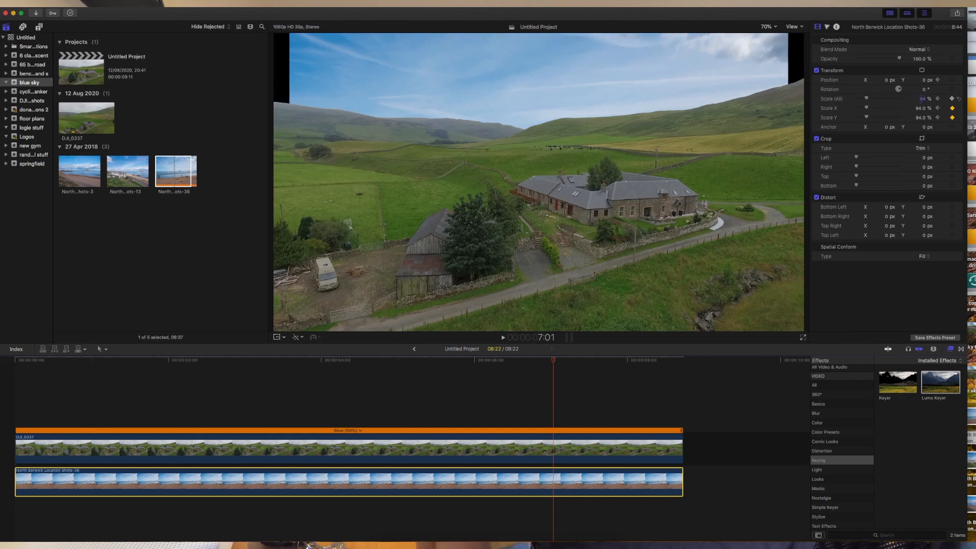
Set the beach photo's scale to 123% at the start and 100% at 7 seconds, then play back.
click(938, 100)
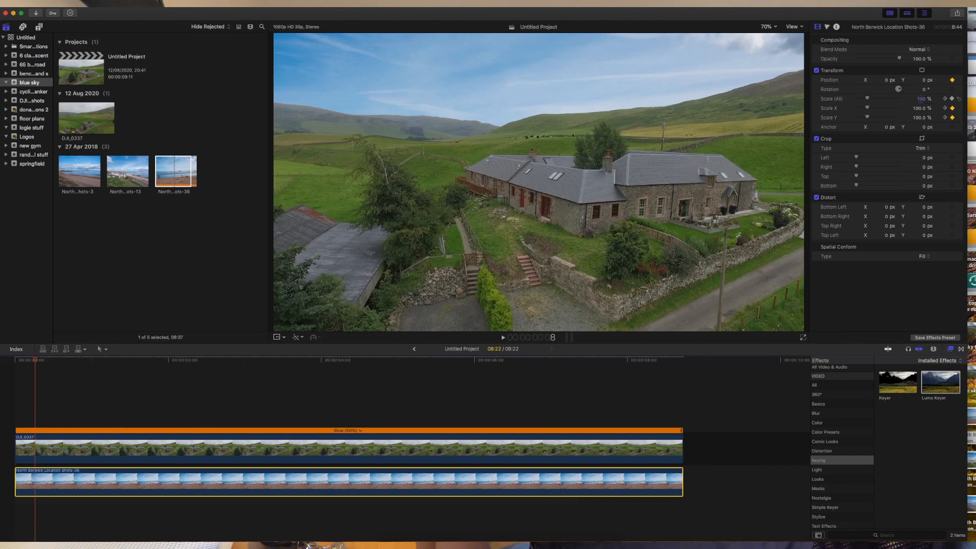
drag(921, 99, 922, 87)
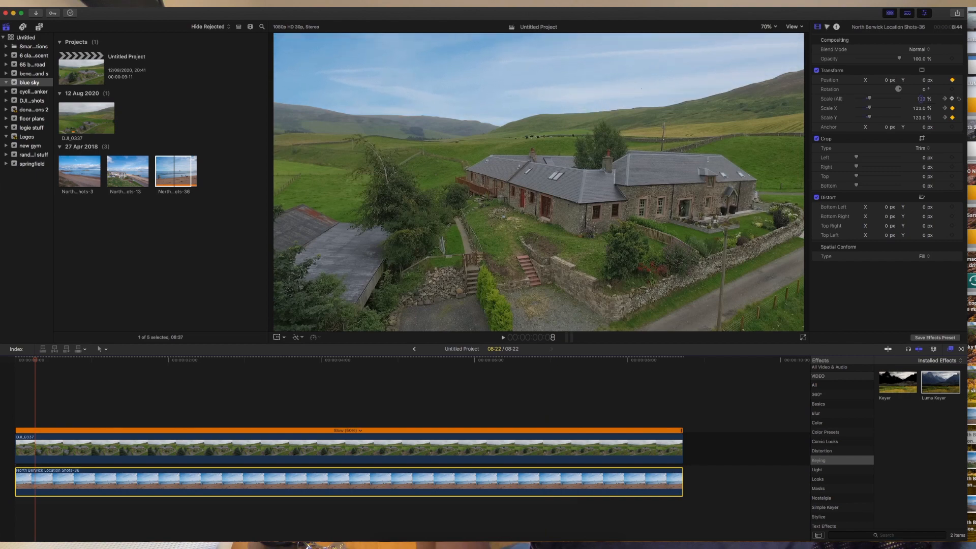
click(949, 100)
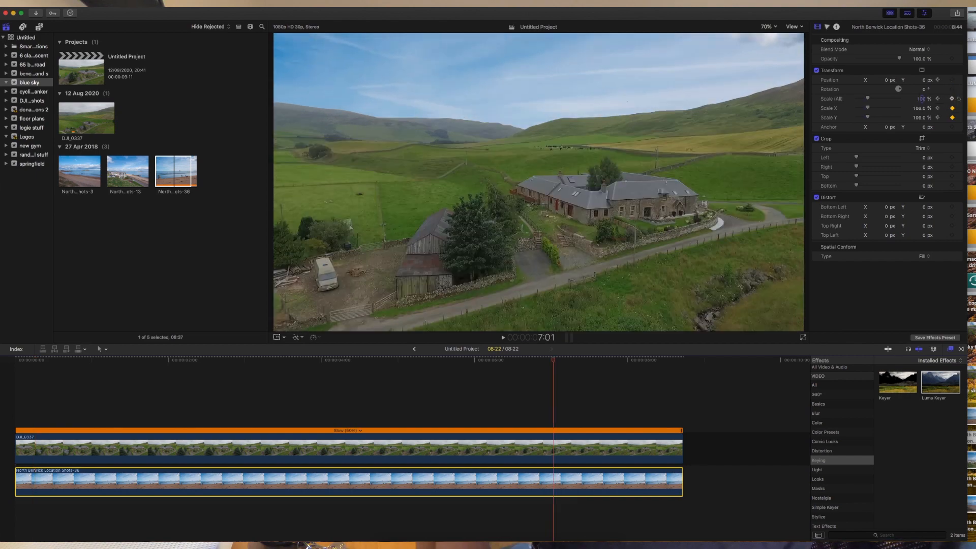
drag(921, 99, 922, 102)
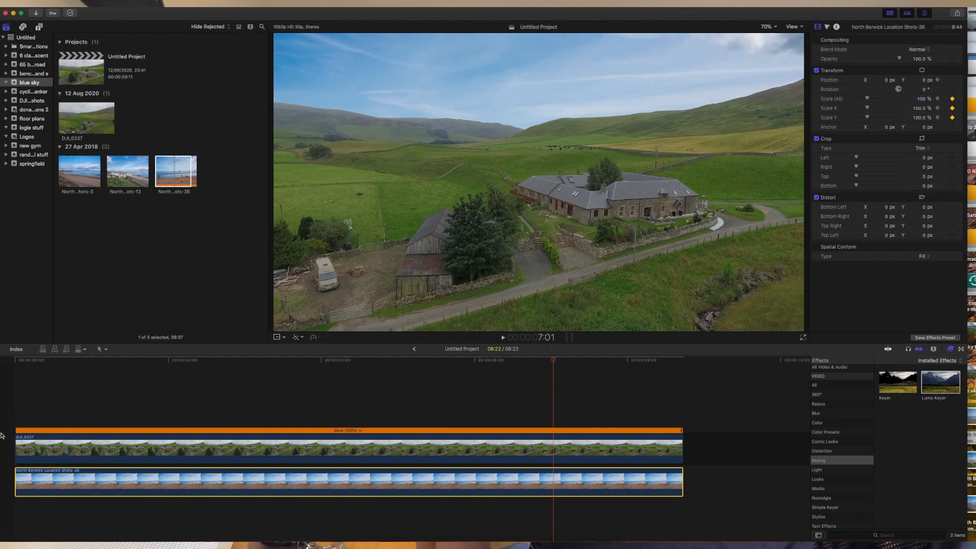
click(19, 360)
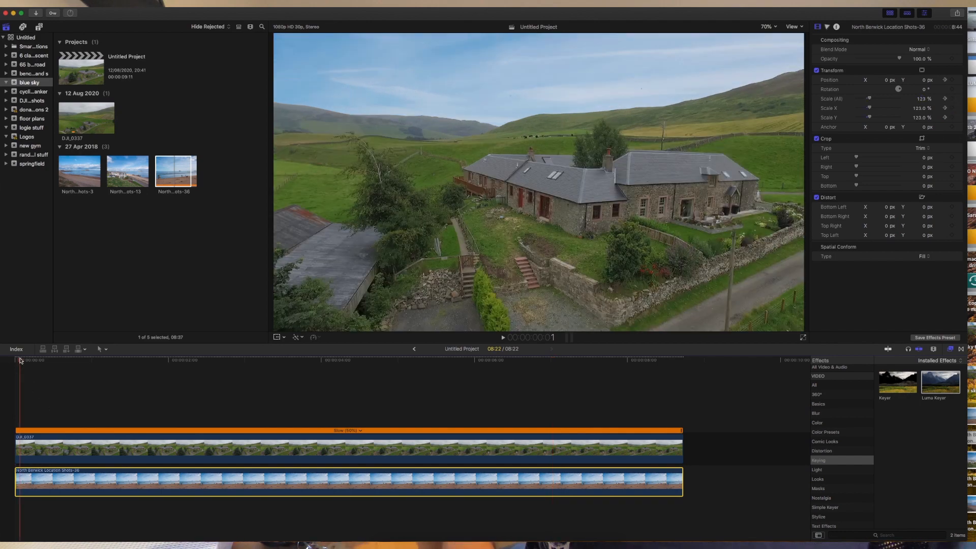
key(space)
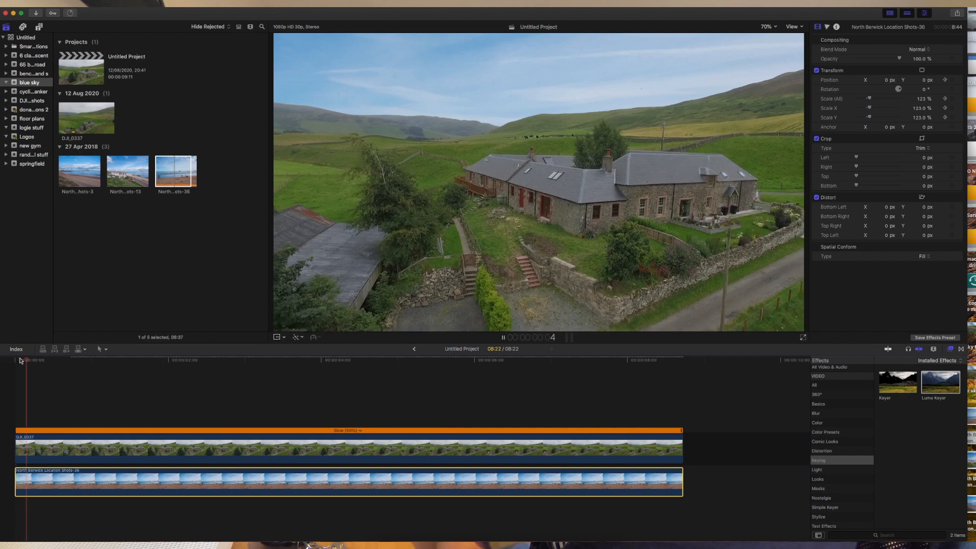